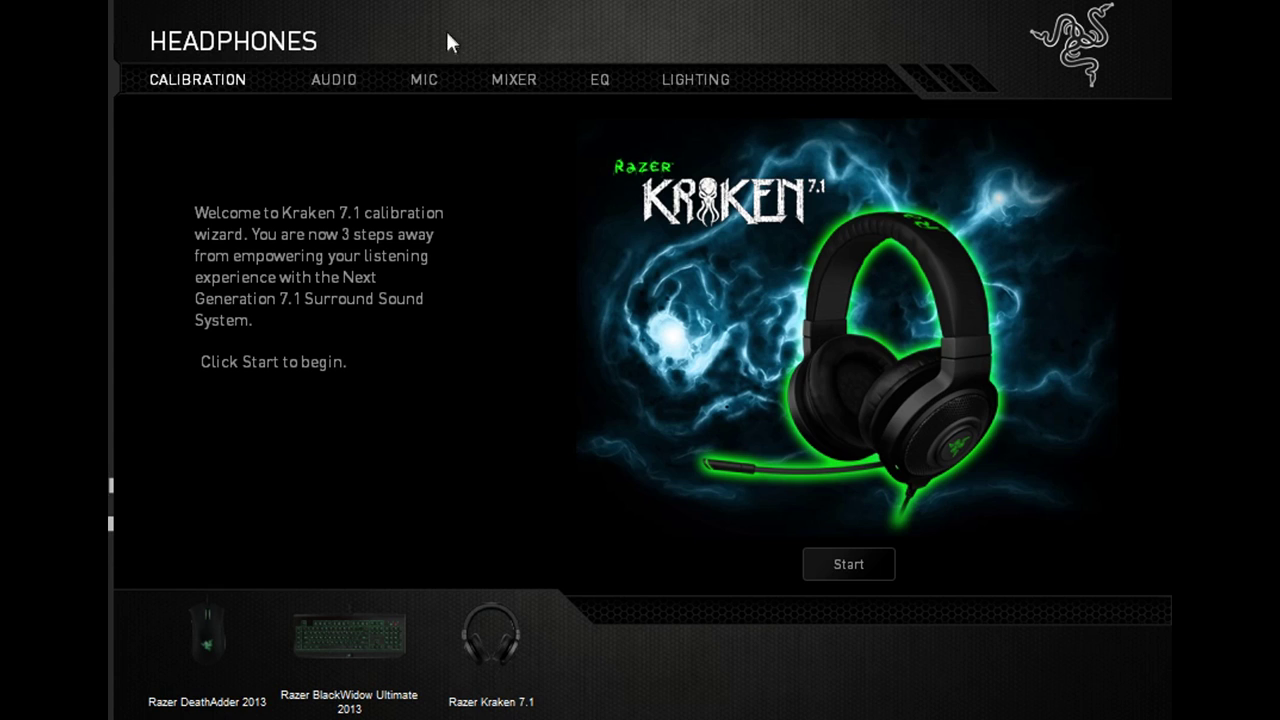
Step: Try out Bass Boost and Voice Clarity in the headphone audio settings, leaving both options switched off
left_click(333, 84)
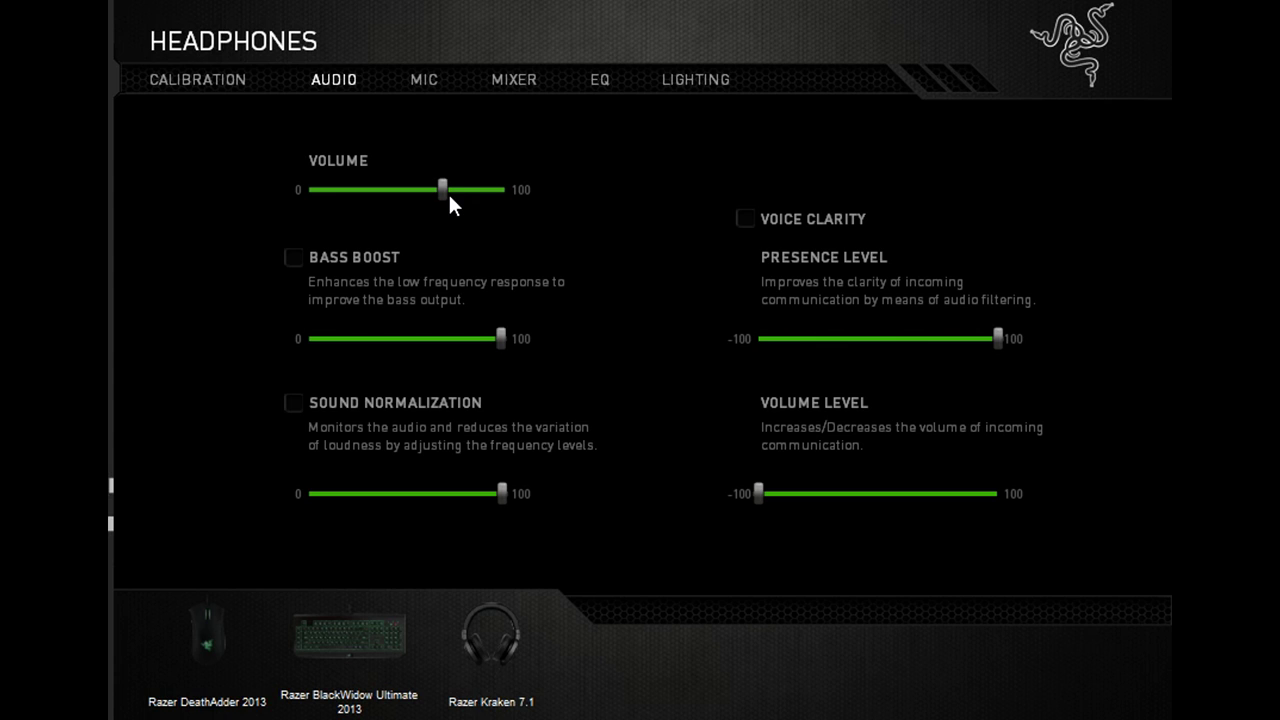
mouse_move(446, 186)
left_click(380, 258)
left_click(378, 253)
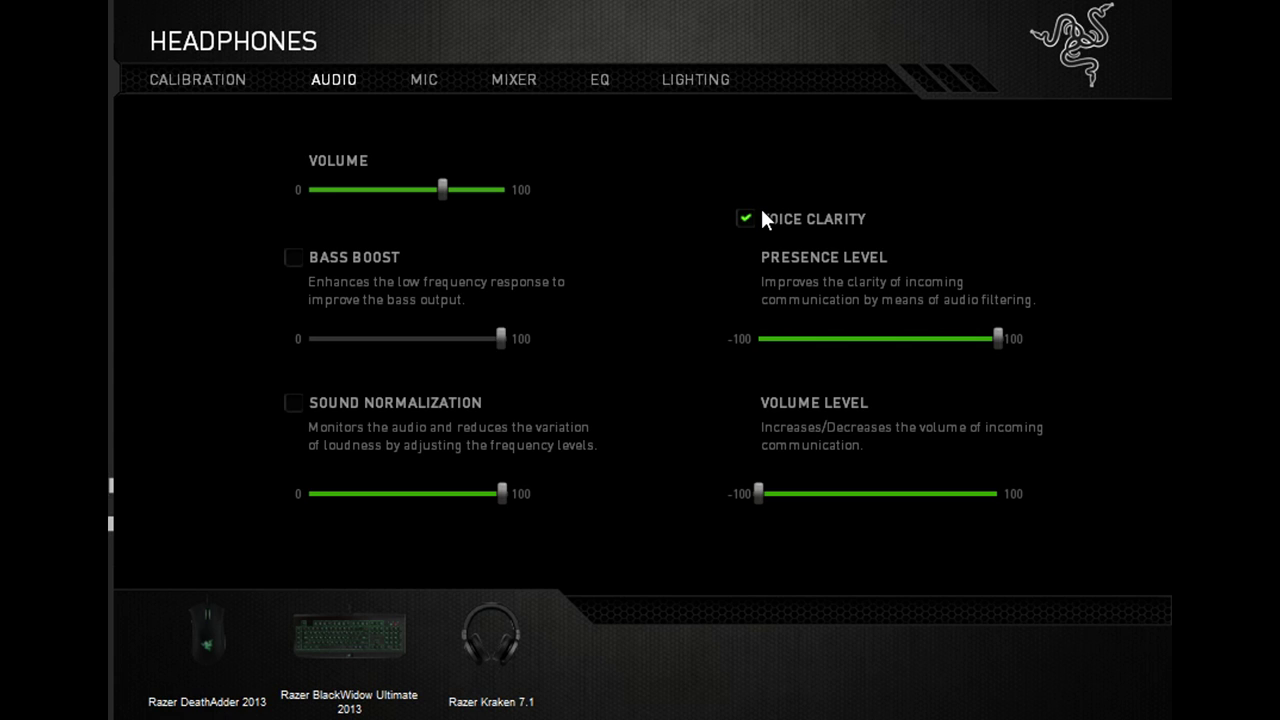
left_click_drag(999, 338, 1027, 352)
left_click(849, 219)
Step: Try a higher microphone volume, restore its level, and toggle the microphone's Volume Normalization on and off
left_click(436, 77)
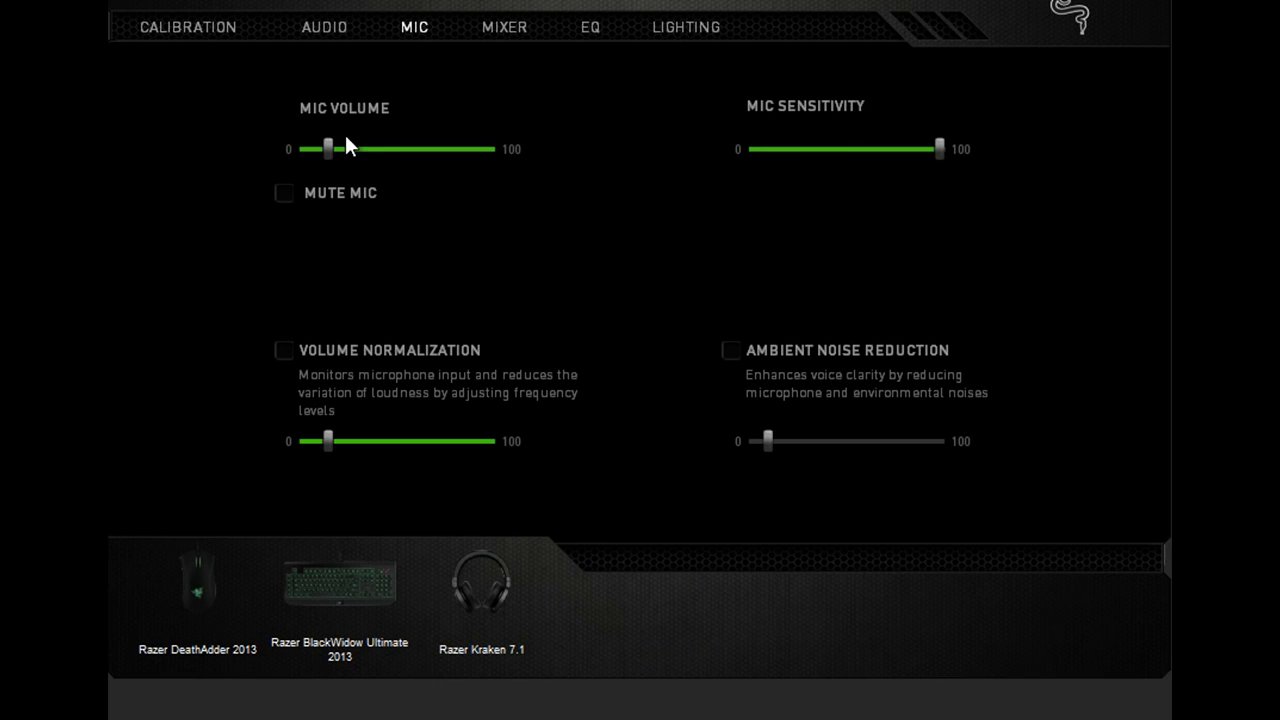
mouse_move(331, 146)
left_click_drag(331, 146, 413, 147)
left_click_drag(413, 147, 329, 165)
left_click(374, 358)
left_click(374, 358)
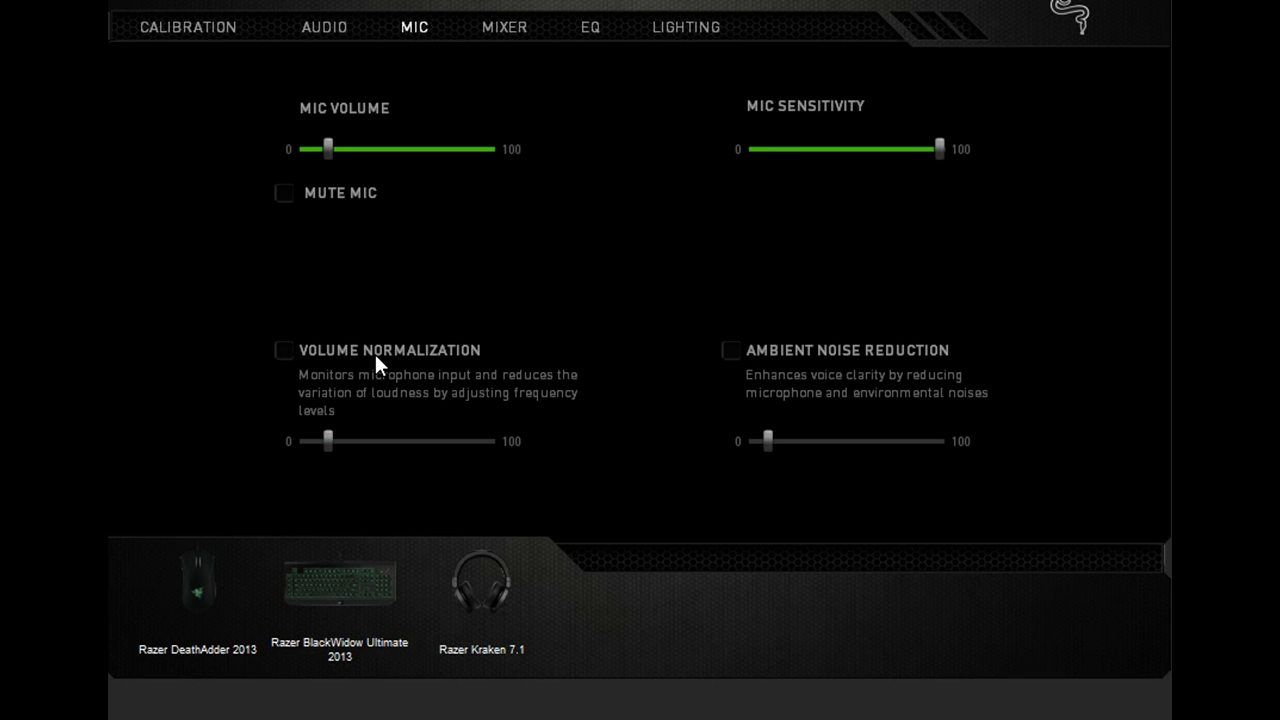
Step: Toggle Ambient Noise Reduction on and off, and briefly raise the mic volume before restoring its level
left_click(776, 356)
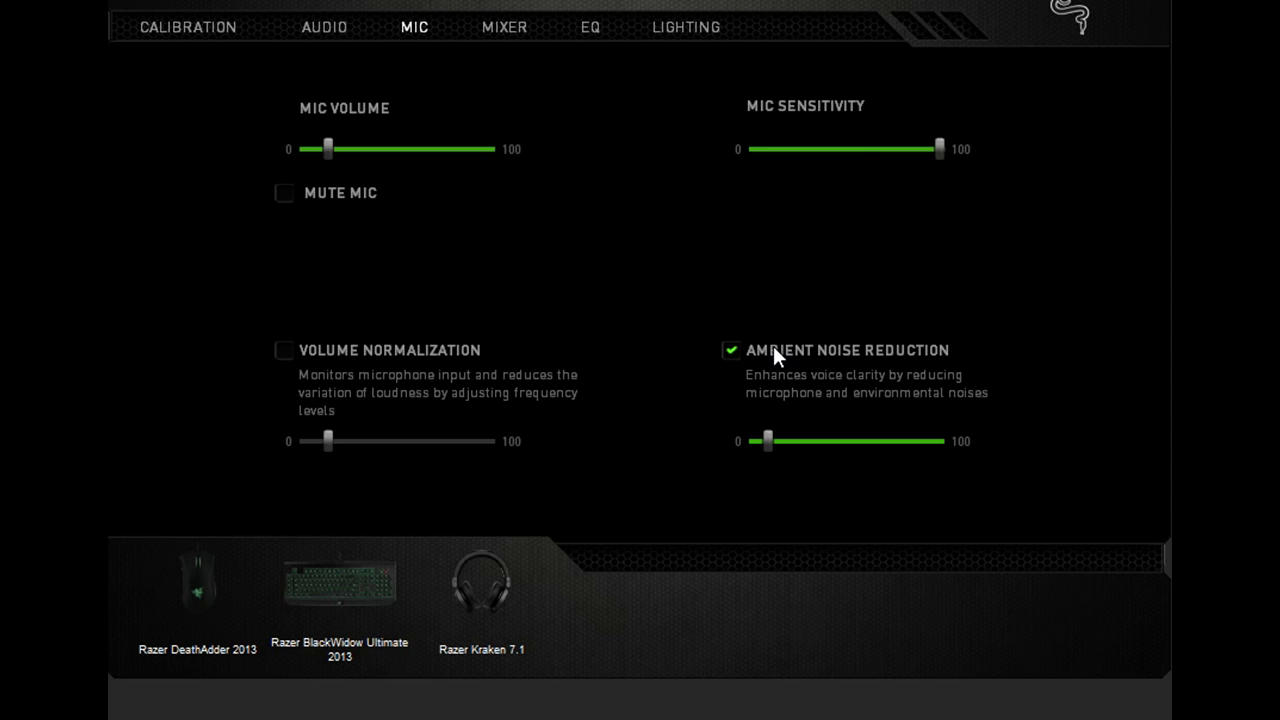
left_click(894, 352)
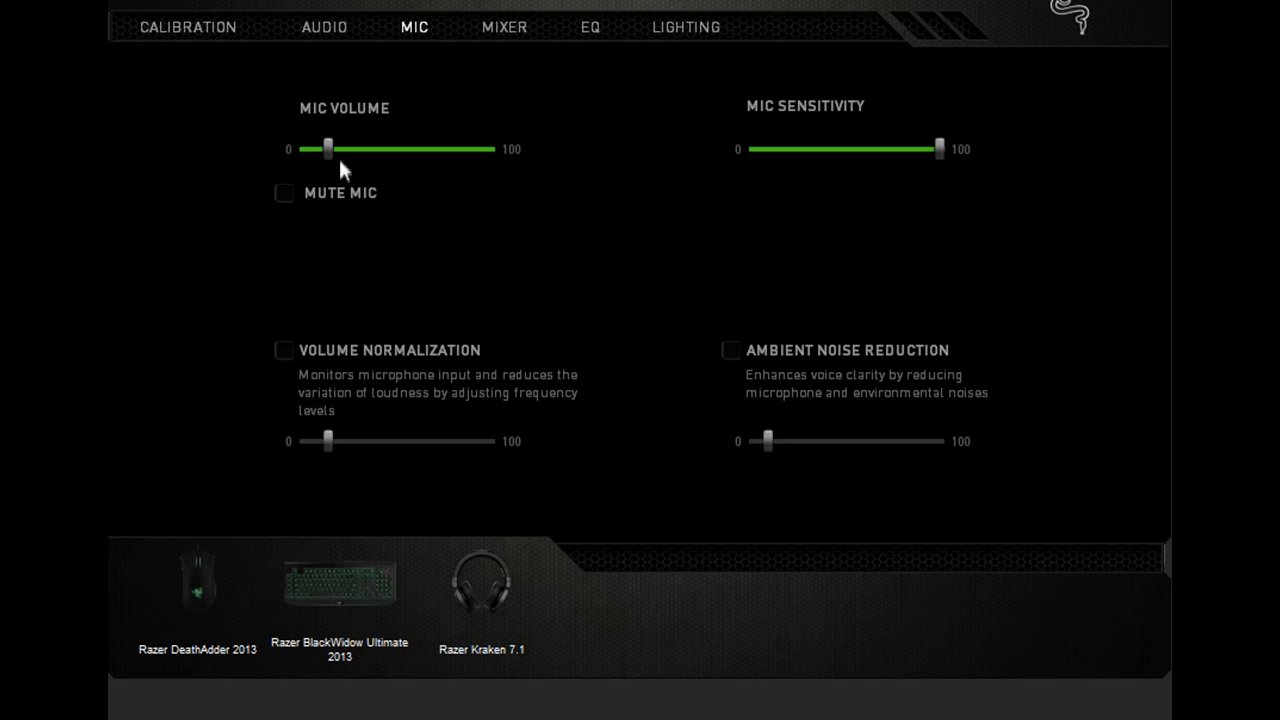
left_click_drag(326, 143, 350, 140)
left_click_drag(347, 143, 328, 146)
Step: Review the headset's application mixer, equalizer presets and logo lighting settings
left_click(501, 28)
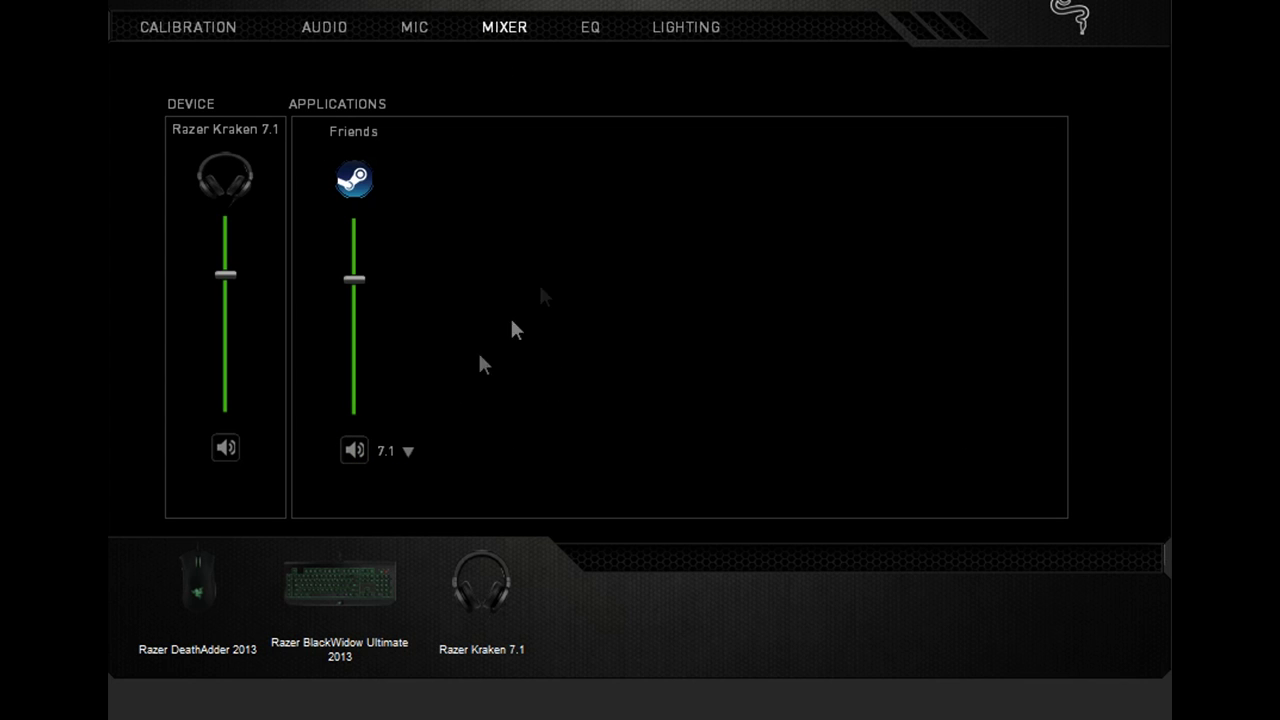
left_click(590, 30)
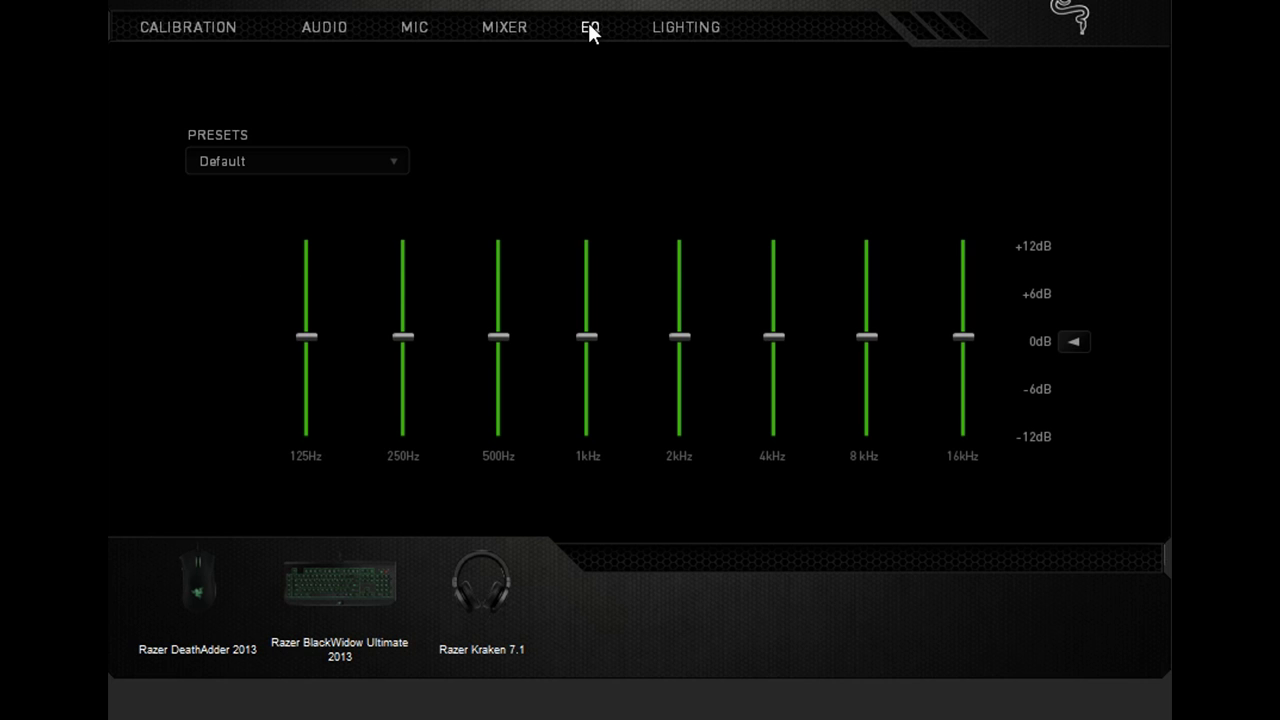
left_click(394, 158)
left_click(391, 152)
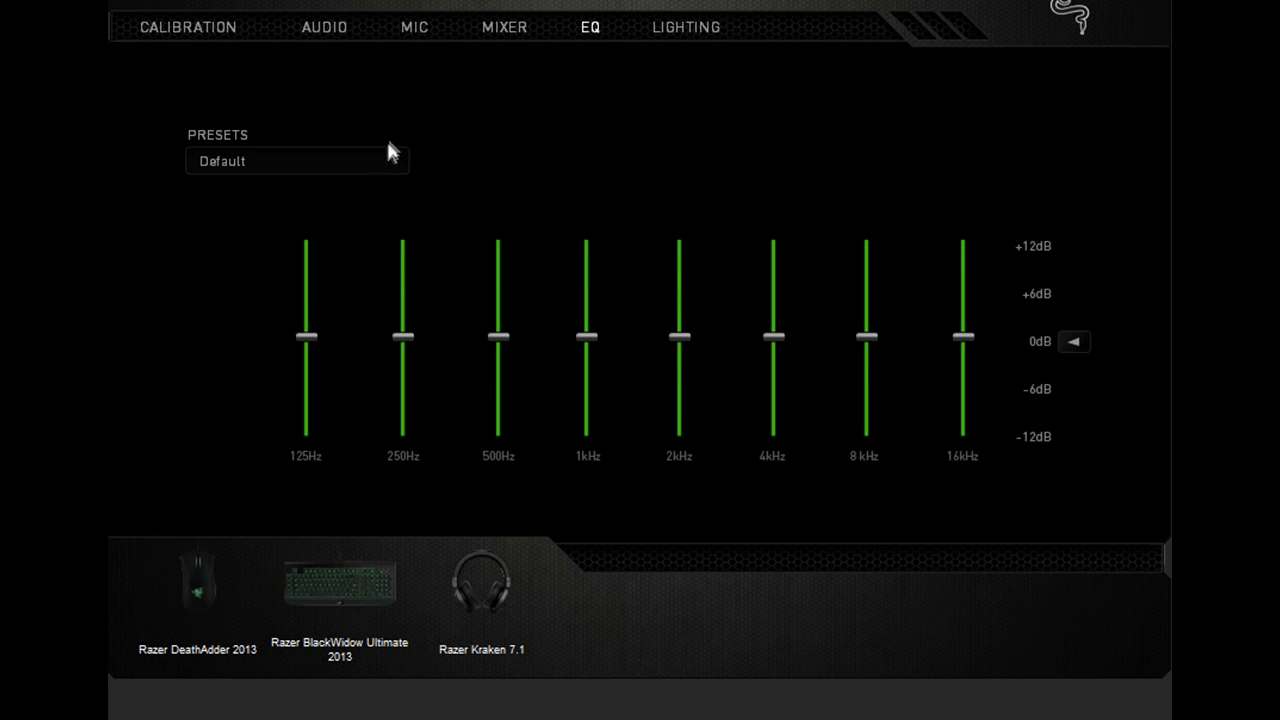
left_click(666, 29)
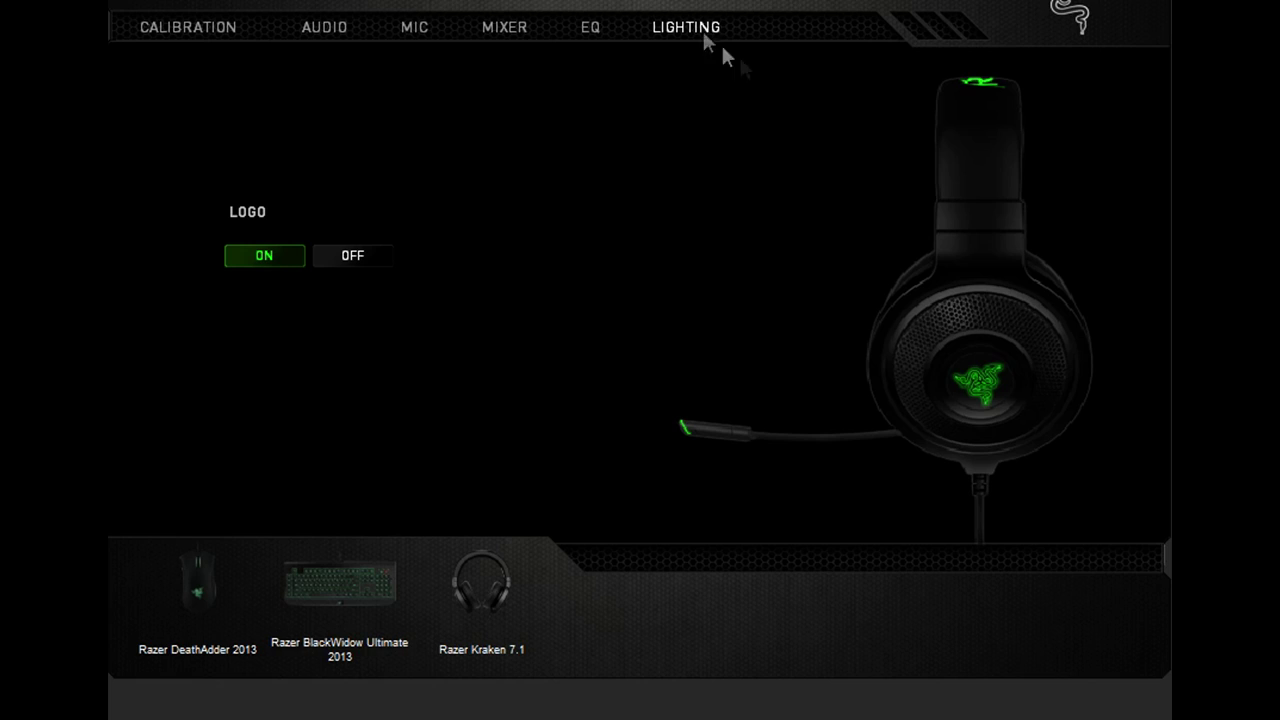
Step: Switch to the Recycle Bin window, browse the deleted Desktop recordings and select a range of the MP4 files
key("alt+Tab")
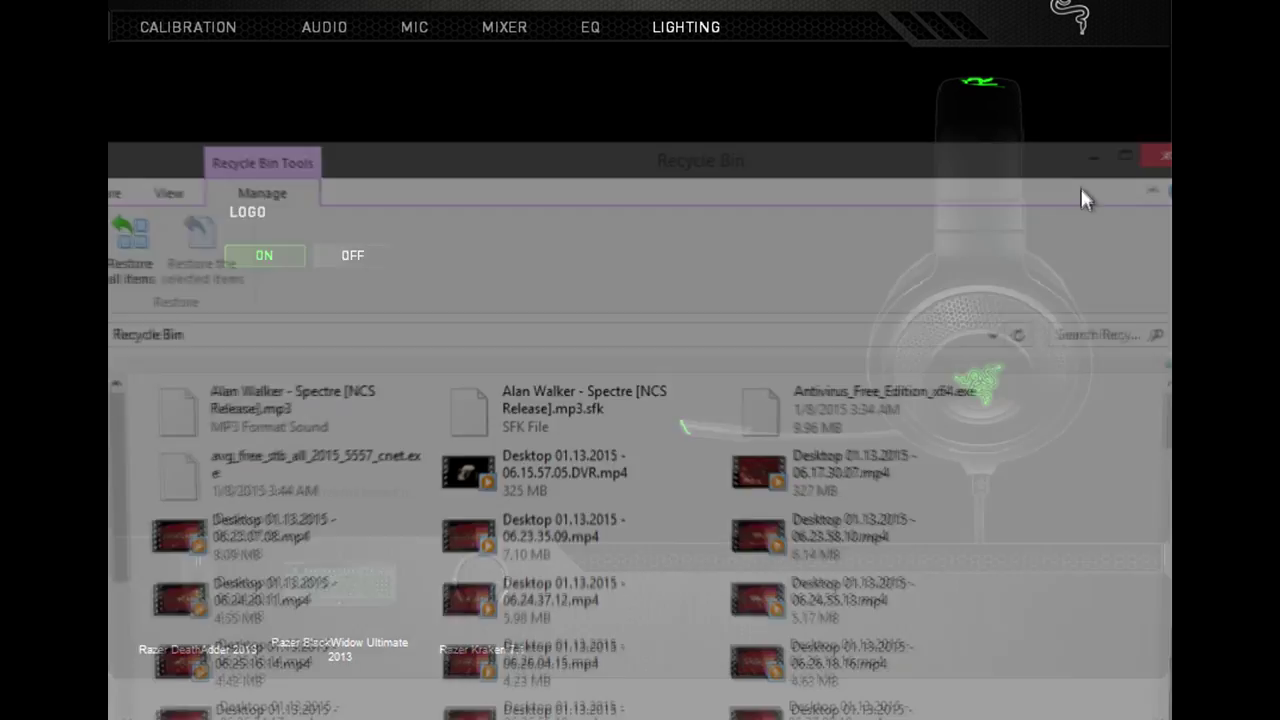
left_click_drag(886, 155, 897, 22)
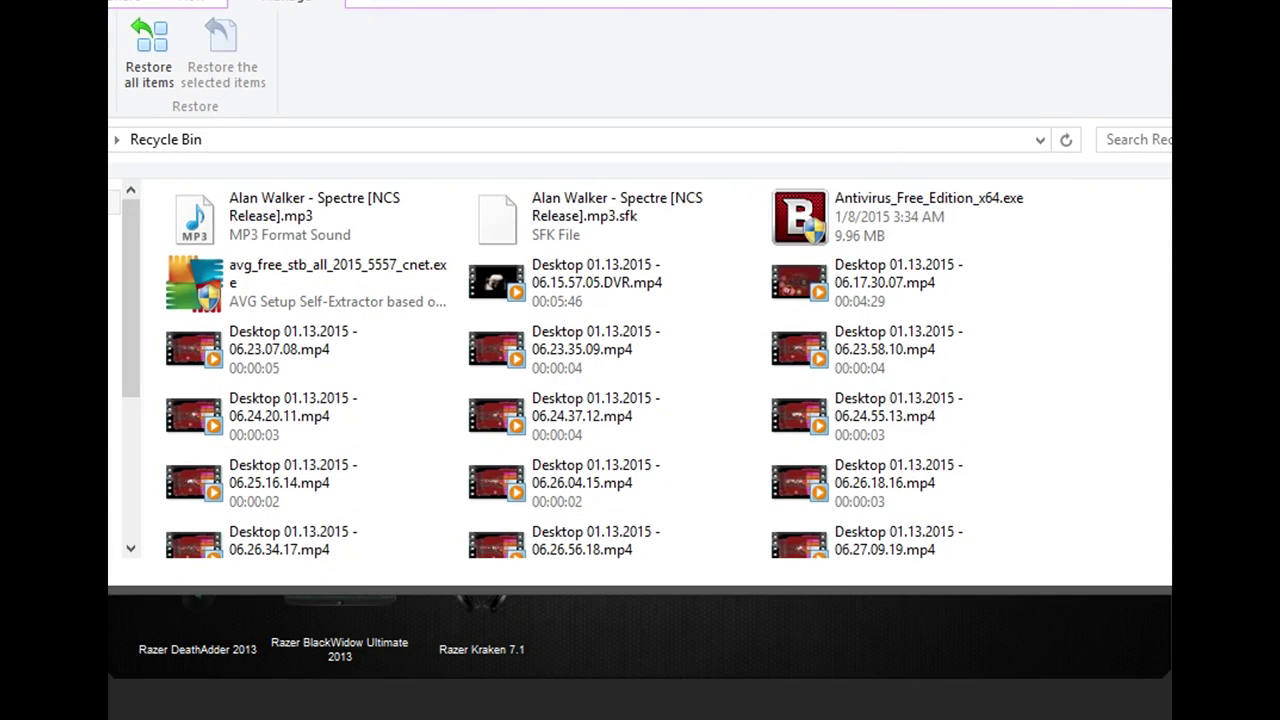
scroll(975, 215, "down", 3)
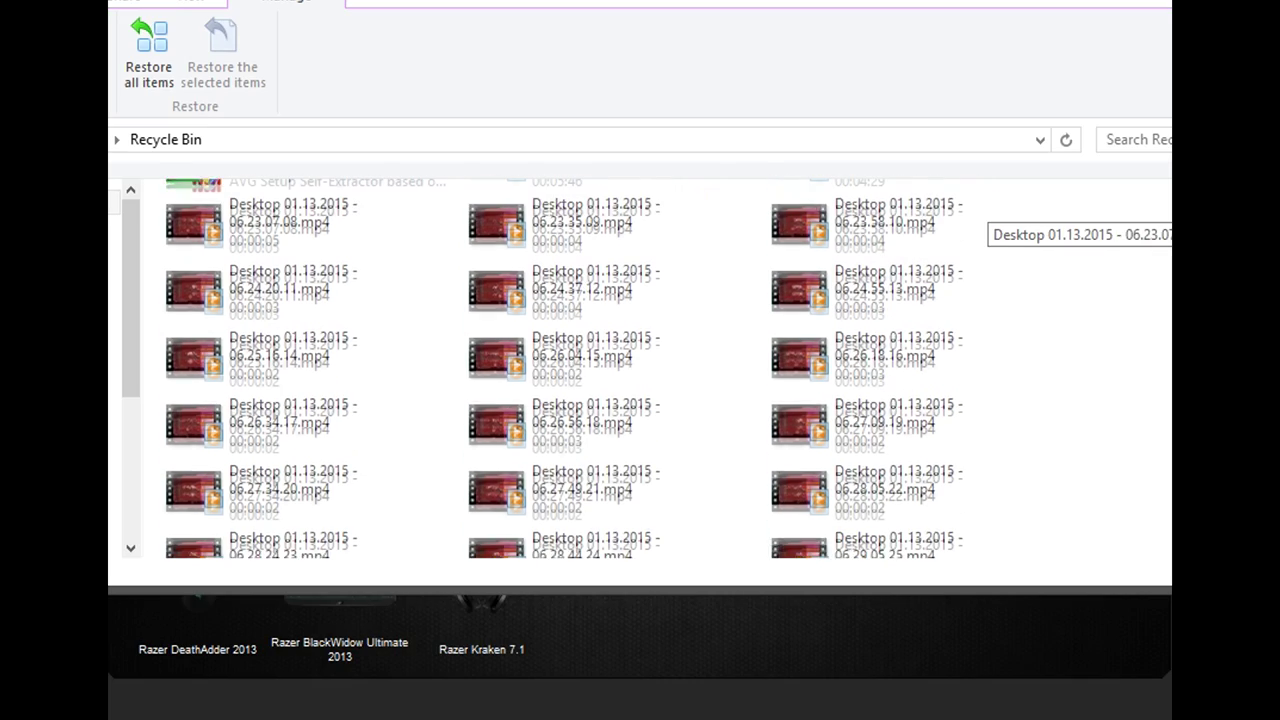
scroll(975, 215, "down", 5)
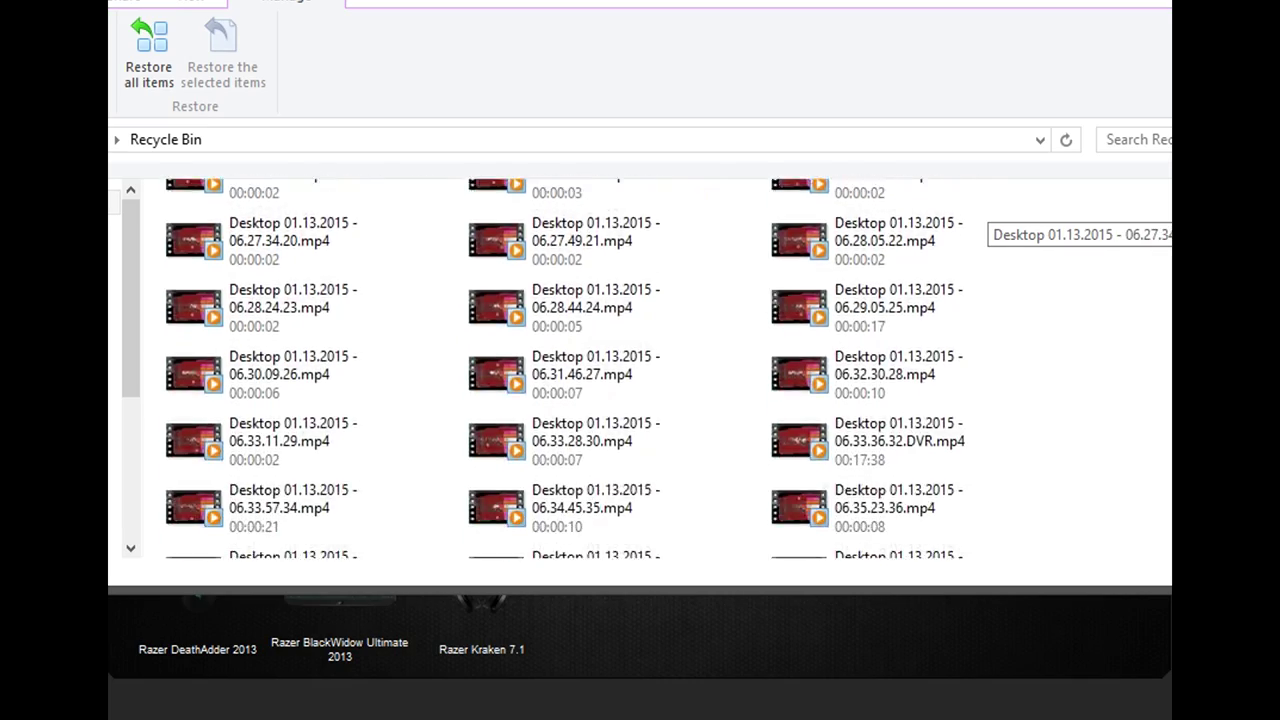
scroll(975, 215, "down", 15)
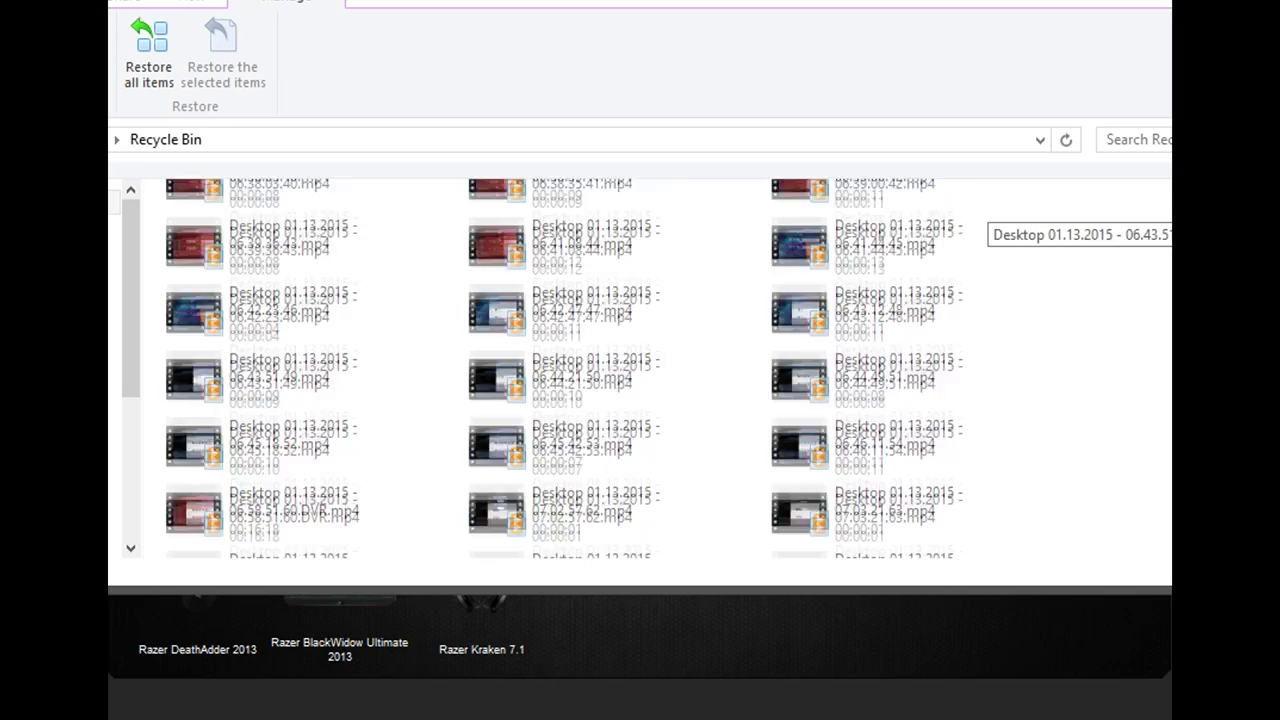
scroll(975, 215, "down", 2)
left_click_drag(910, 555, 314, 349)
scroll(205, 290, "up", 9)
scroll(211, 286, "up", 10)
scroll(385, 397, "down", 5)
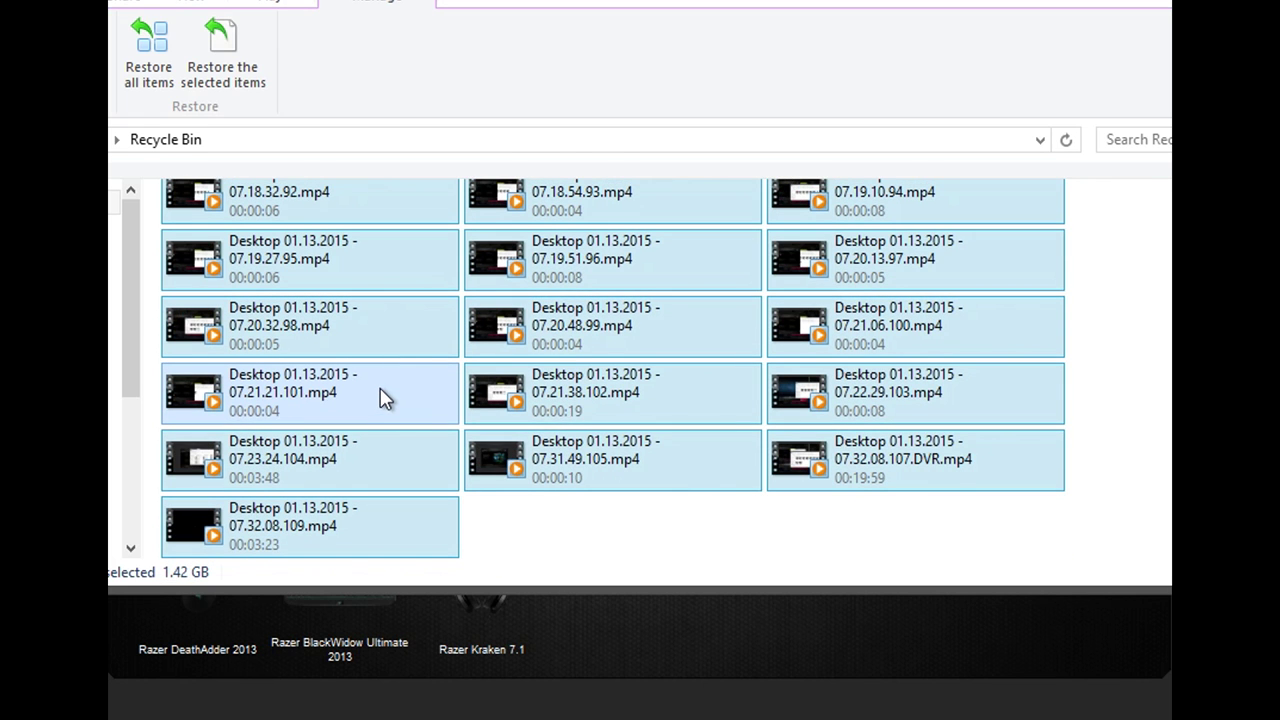
Step: Switch back to the Razer headphone settings, revisit the mic and audio pages, and return to the calibration wizard's welcome page
key("alt+Tab")
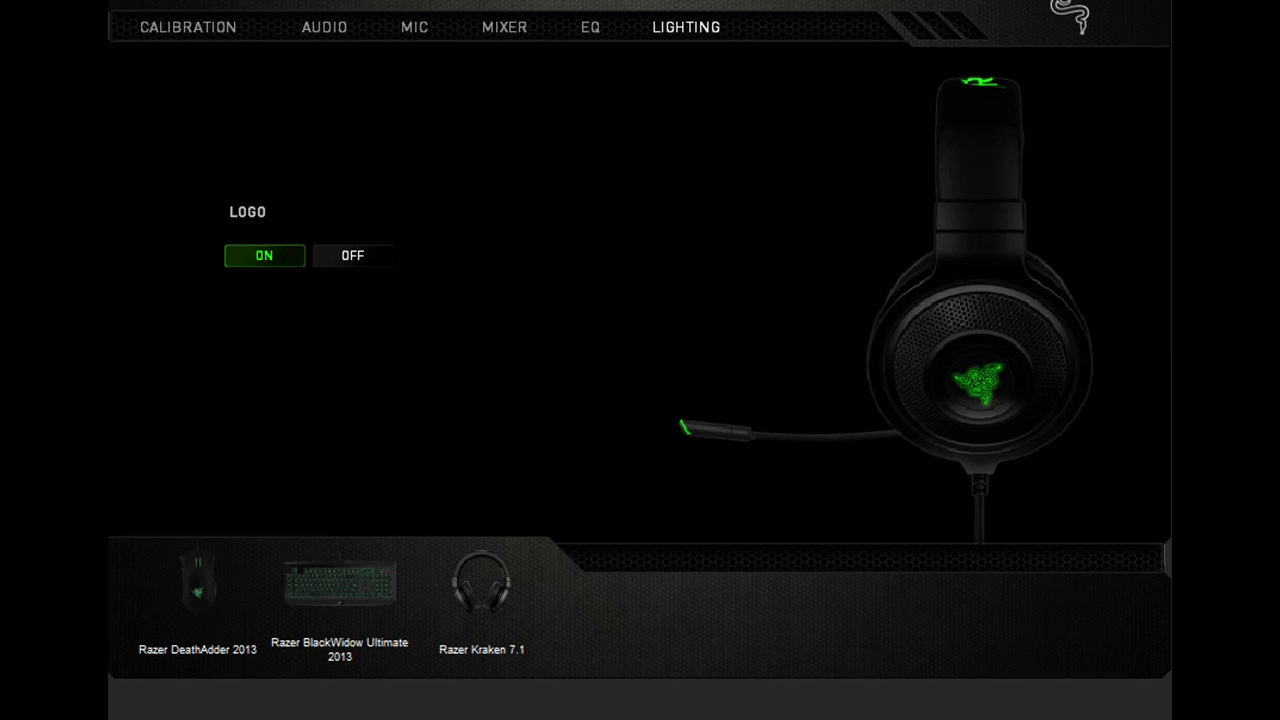
left_click(398, 30)
left_click(300, 33)
left_click(177, 33)
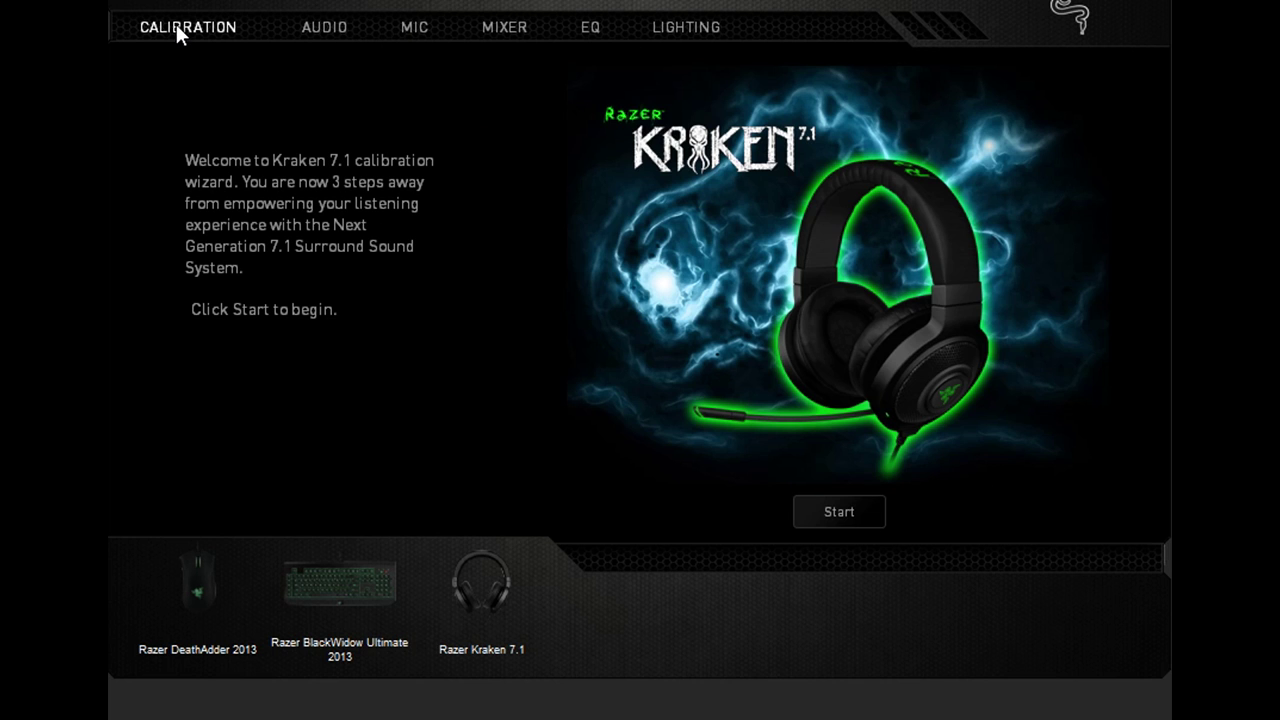